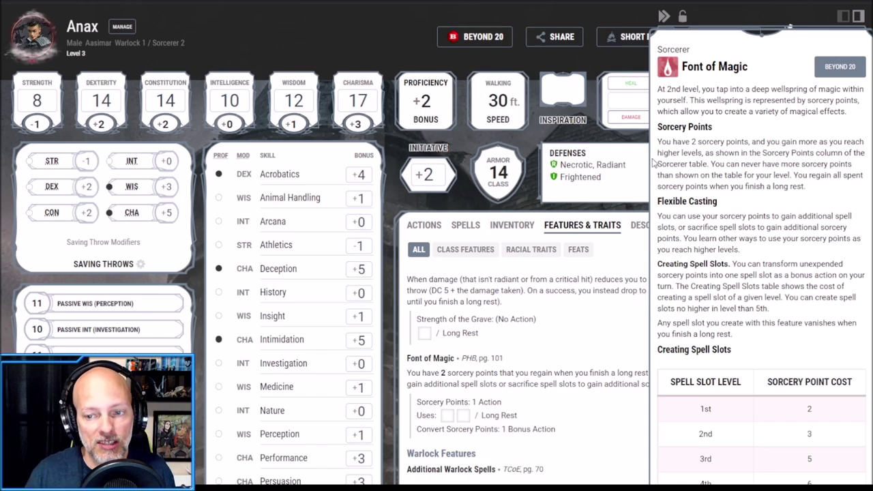
Step: Review the Font of Magic feature's sorcery point rules and spell slot cost table, and close its details
{"action": "scroll", "coordinate": [774, 269], "scroll_direction": "down", "scroll_amount": 2}
{"action": "scroll", "coordinate": [774, 269], "scroll_direction": "down", "scroll_amount": 2}
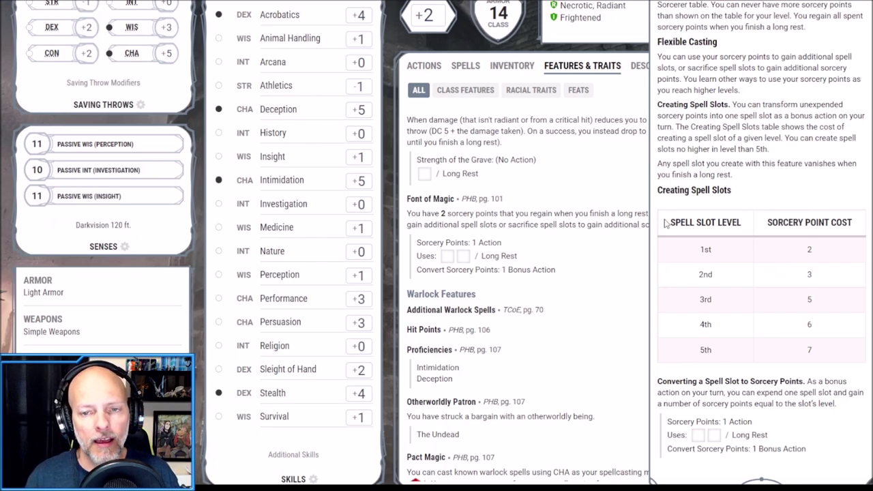
{"action": "scroll", "coordinate": [607, 236], "scroll_direction": "up", "scroll_amount": 3}
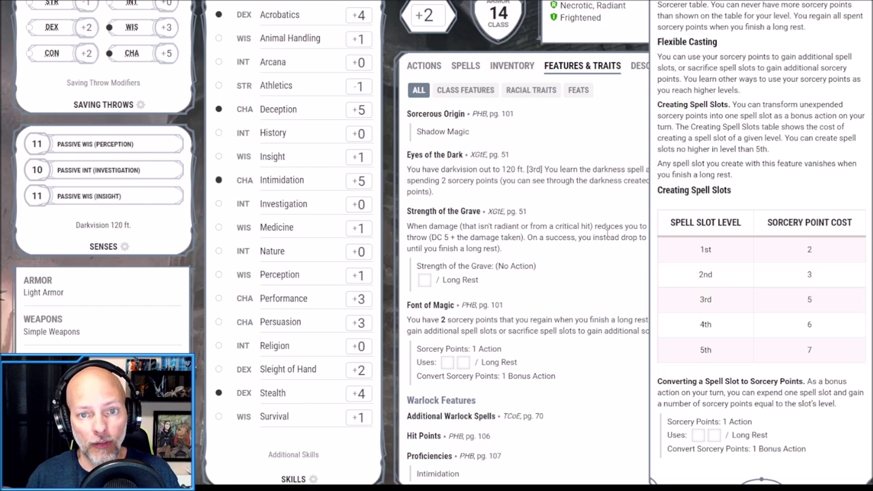
{"action": "scroll", "coordinate": [754, 137], "scroll_direction": "up", "scroll_amount": 4}
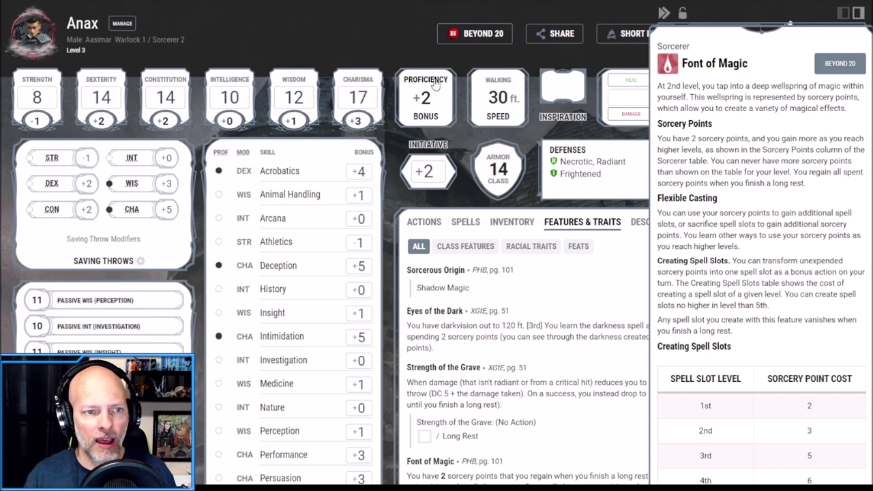
{"action": "scroll", "coordinate": [423, 87], "scroll_direction": "up", "scroll_amount": 2}
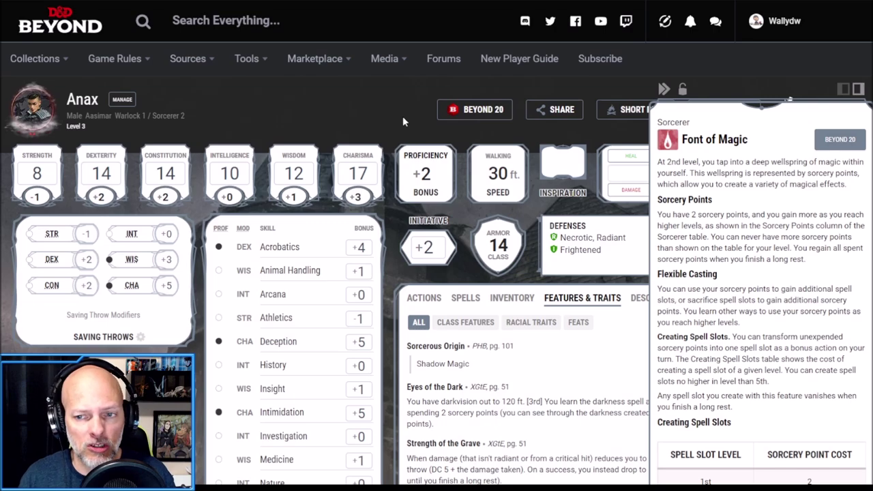
{"action": "left_click", "coordinate": [376, 101]}
Step: Show the character's spell list and bring the 1st-level spells with their pact and regular slots into view
{"action": "scroll", "coordinate": [459, 257], "scroll_direction": "down", "scroll_amount": 1}
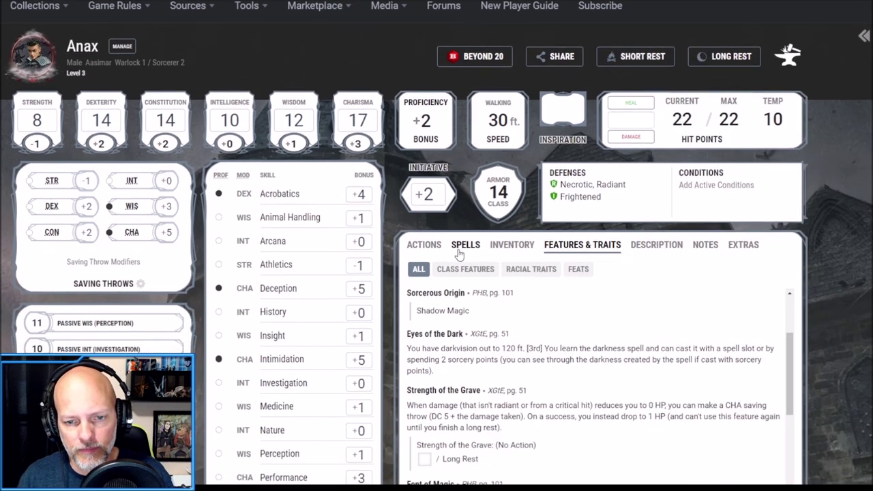
{"action": "left_click", "coordinate": [465, 245]}
{"action": "scroll", "coordinate": [550, 317], "scroll_direction": "down", "scroll_amount": 3}
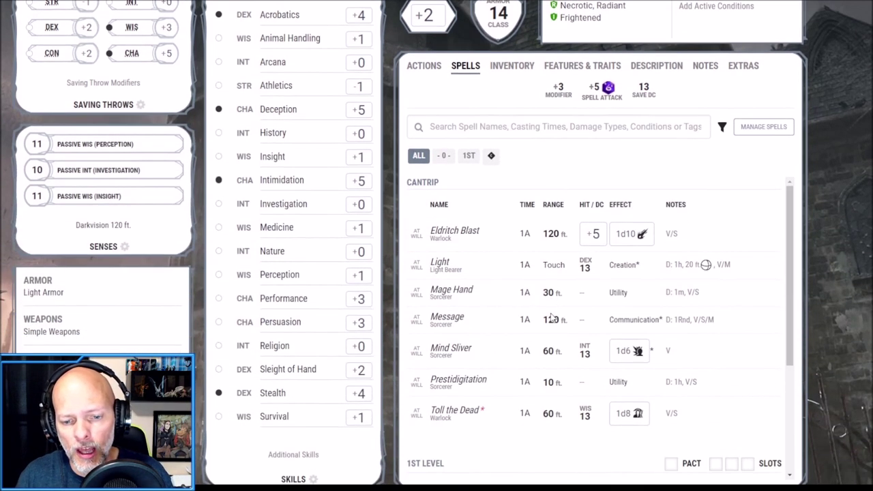
{"action": "scroll", "coordinate": [667, 330], "scroll_direction": "down", "scroll_amount": 3}
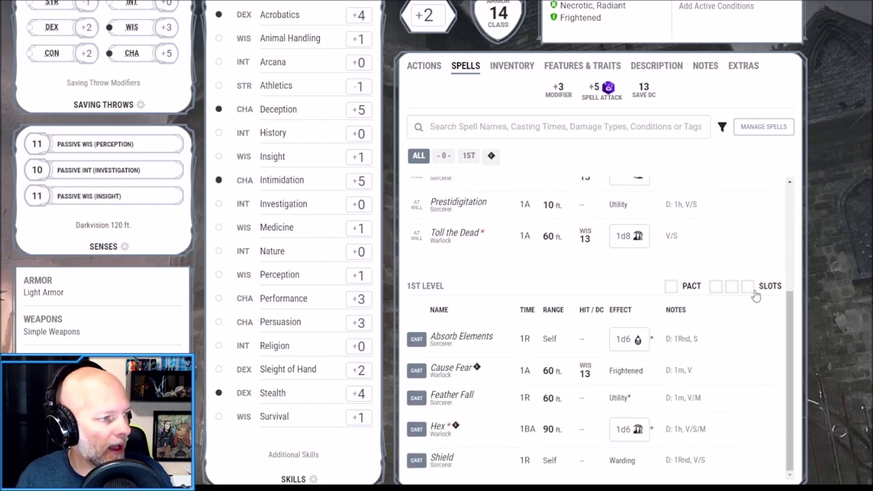
Step: Toggle the 1st-level pact slot and the first regular 1st-level slot as used, and restore both to unused
{"action": "left_click", "coordinate": [716, 287]}
{"action": "left_click", "coordinate": [716, 287]}
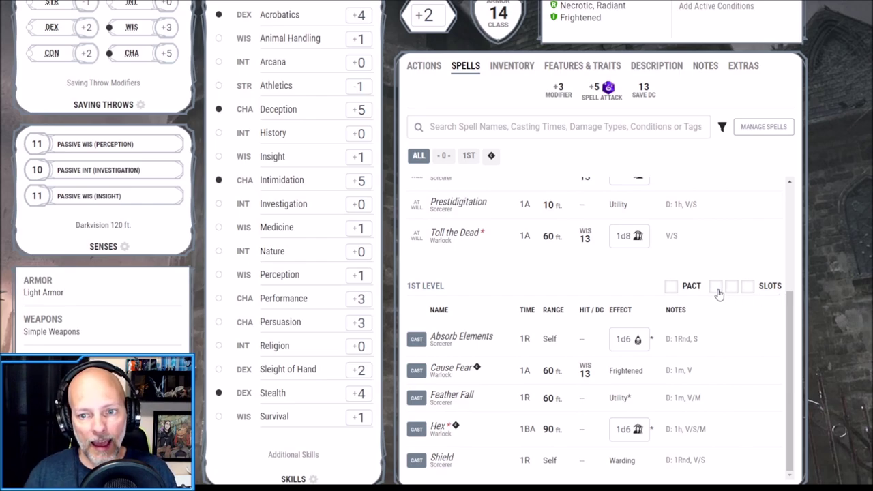
{"action": "left_click", "coordinate": [671, 288]}
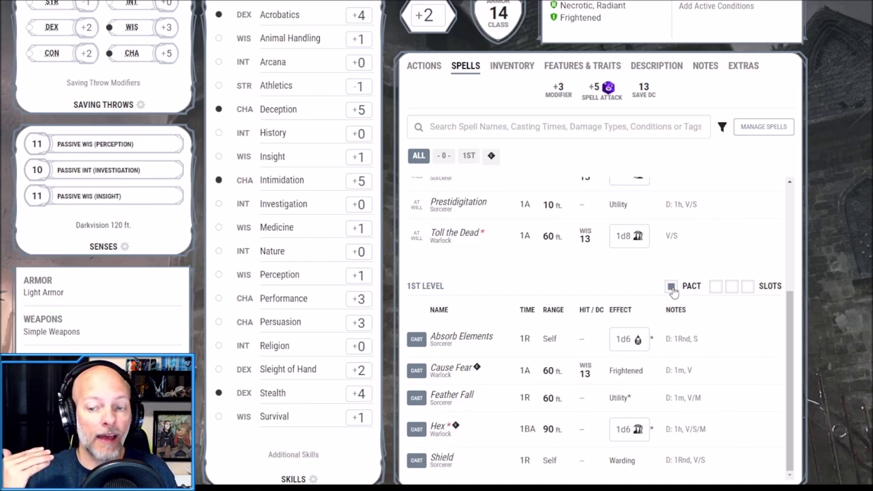
{"action": "left_click", "coordinate": [671, 287]}
{"action": "left_click", "coordinate": [671, 288]}
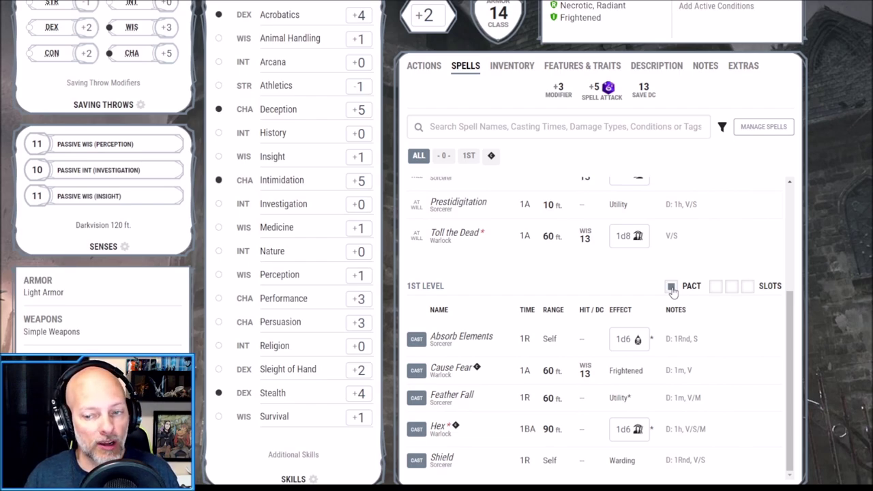
{"action": "left_click", "coordinate": [672, 287]}
{"action": "left_click", "coordinate": [671, 287]}
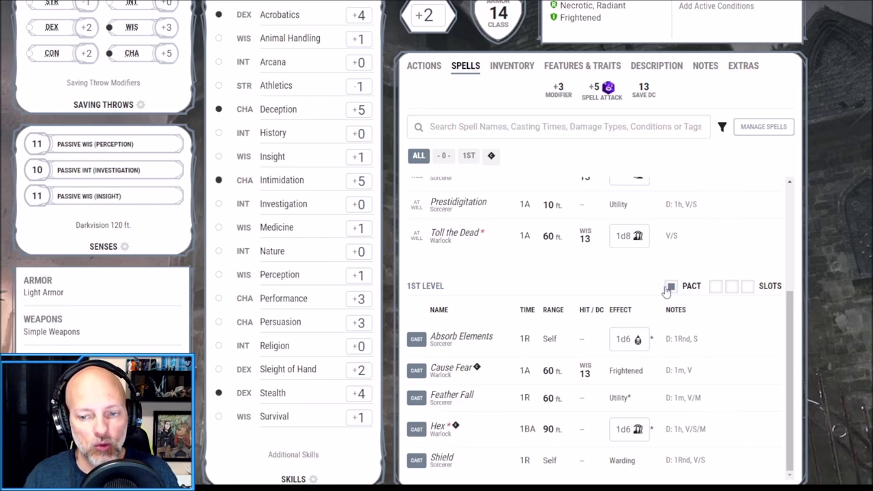
{"action": "left_click", "coordinate": [671, 287]}
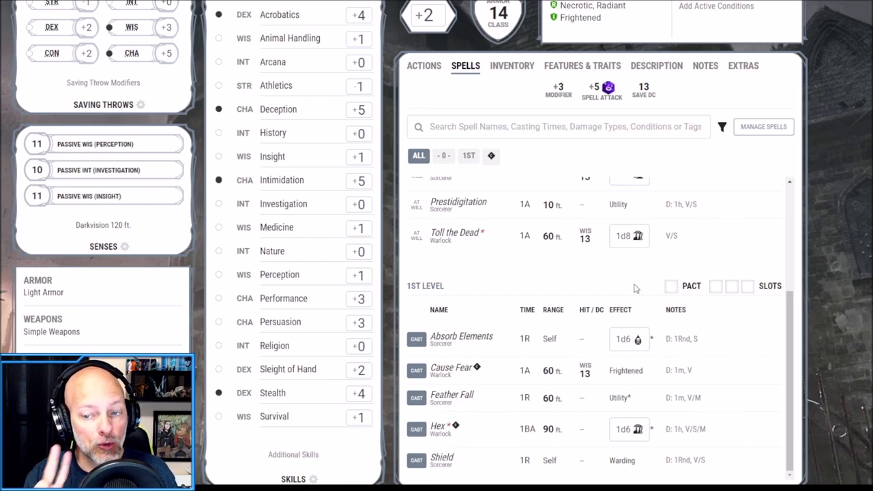
{"action": "left_click", "coordinate": [715, 287]}
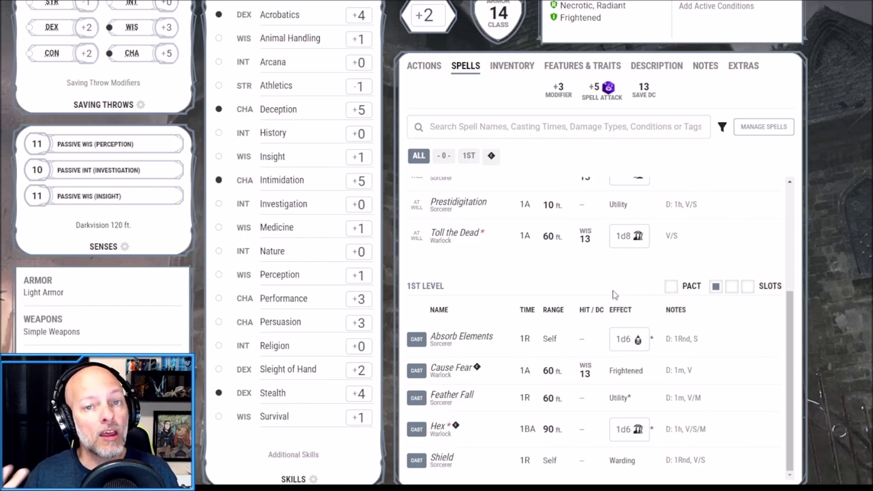
{"action": "left_click", "coordinate": [717, 289]}
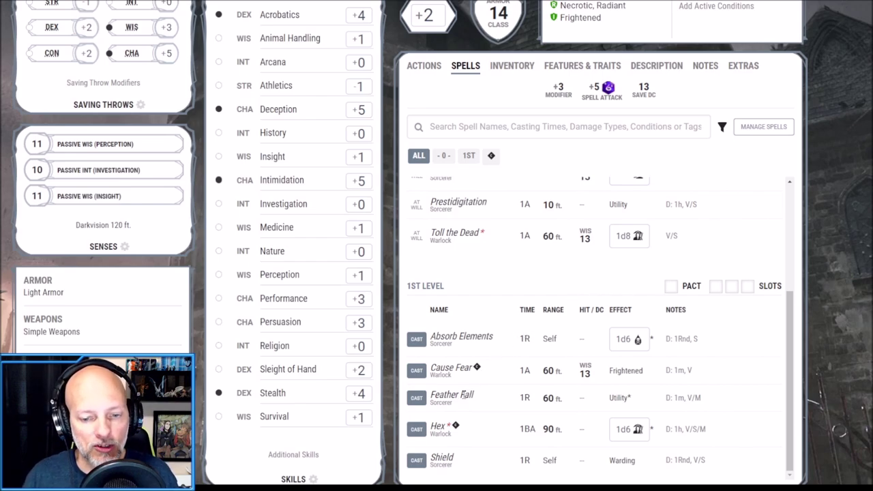
Step: Open the details of the 1st-level spell Feather Fall and review its casting options and components
{"action": "left_click", "coordinate": [462, 395]}
{"action": "scroll", "coordinate": [693, 179], "scroll_direction": "up", "scroll_amount": 2}
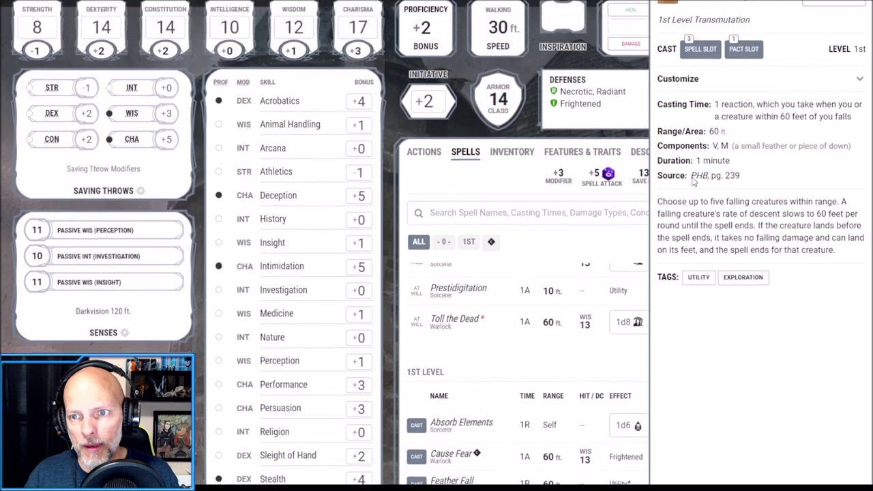
{"action": "scroll", "coordinate": [693, 179], "scroll_direction": "up", "scroll_amount": 1}
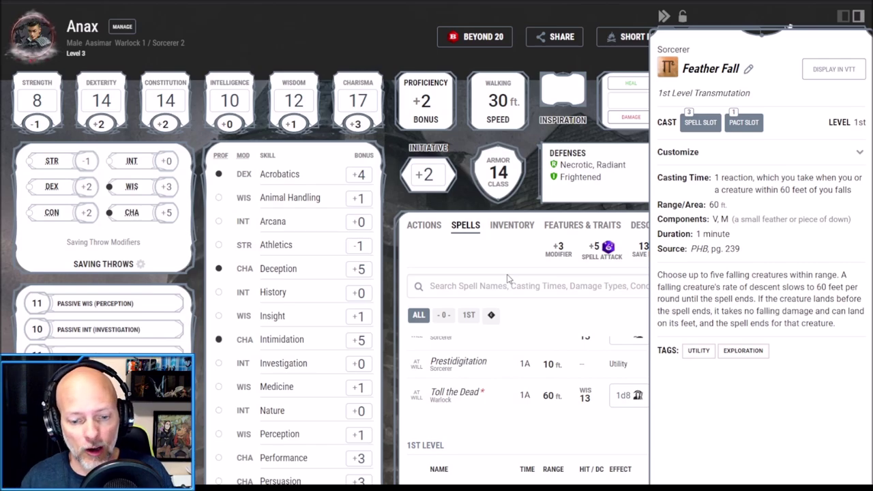
{"action": "scroll", "coordinate": [550, 359], "scroll_direction": "down", "scroll_amount": 3}
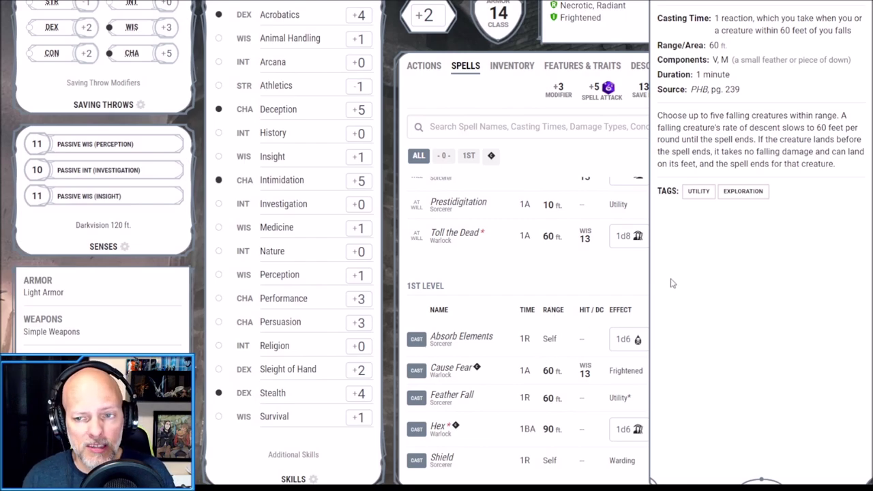
{"action": "scroll", "coordinate": [736, 251], "scroll_direction": "up", "scroll_amount": 3}
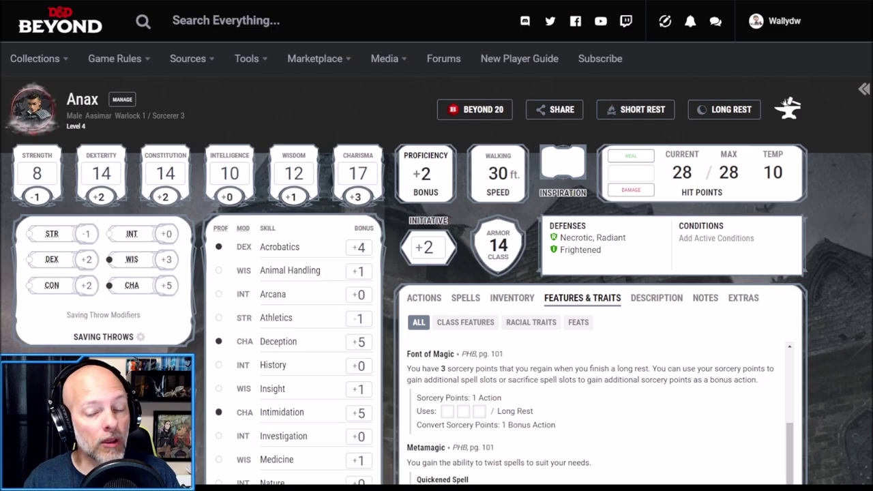
Step: Open the Metamagic feature's details and review the Quickened Spell and Subtle Spell options
{"action": "scroll", "coordinate": [798, 319], "scroll_direction": "down", "scroll_amount": 4}
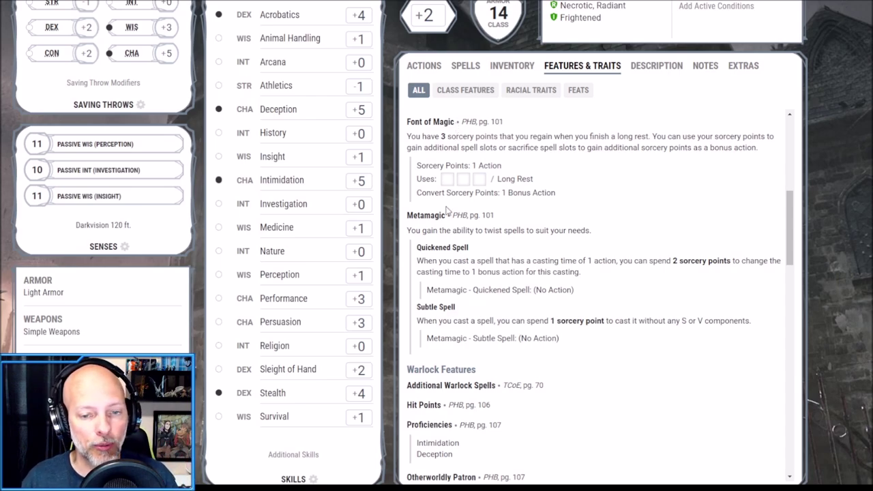
{"action": "left_click", "coordinate": [441, 247]}
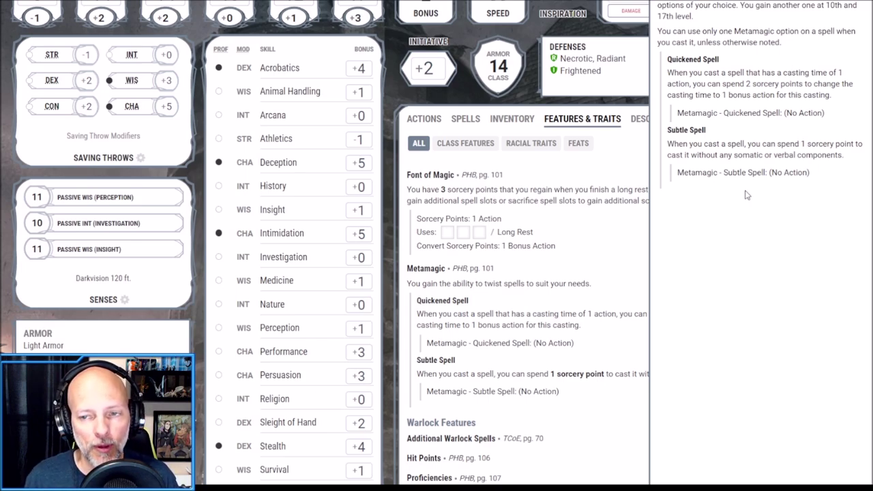
{"action": "scroll", "coordinate": [740, 148], "scroll_direction": "up", "scroll_amount": 1}
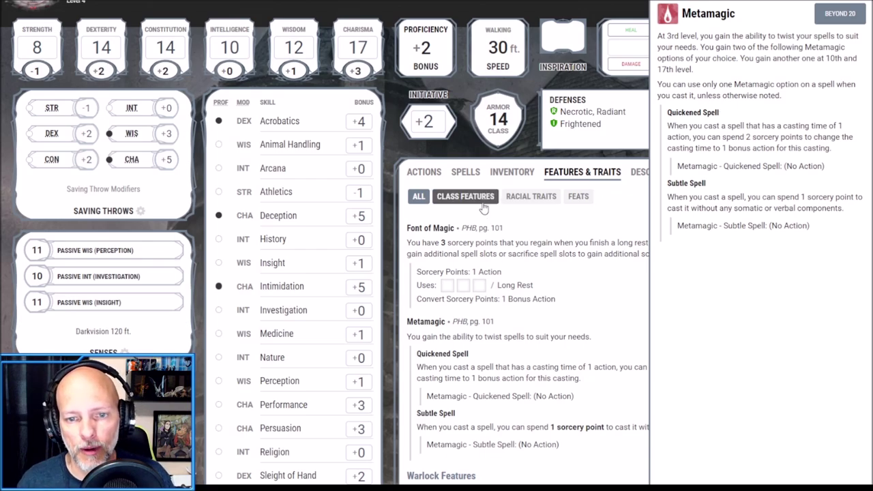
Step: Return to the spell list and open the details of the Mind Sliver cantrip
{"action": "left_click", "coordinate": [465, 172]}
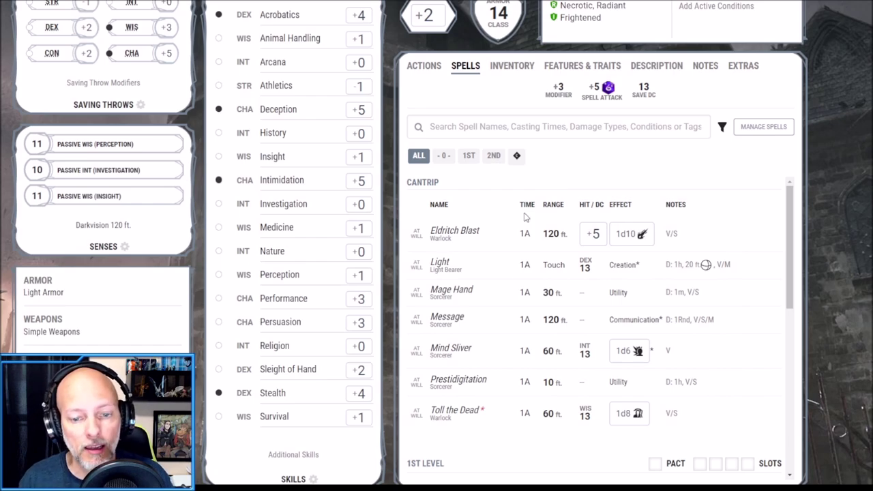
{"action": "scroll", "coordinate": [472, 319], "scroll_direction": "down", "scroll_amount": 1}
{"action": "left_click", "coordinate": [466, 306]}
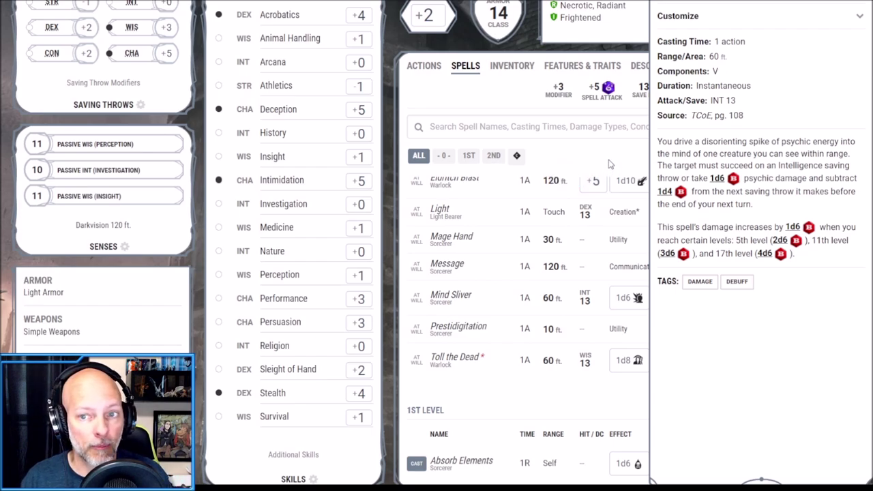
Step: Open the details of the 1st-level spell Cause Fear and highlight its Components line
{"action": "scroll", "coordinate": [522, 311], "scroll_direction": "down", "scroll_amount": 3}
{"action": "scroll", "coordinate": [523, 308], "scroll_direction": "up", "scroll_amount": 2}
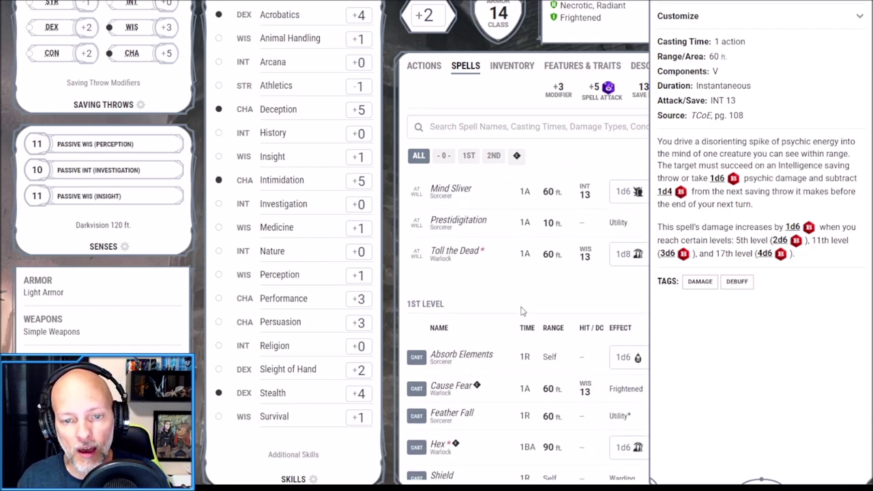
{"action": "scroll", "coordinate": [522, 312], "scroll_direction": "down", "scroll_amount": 3}
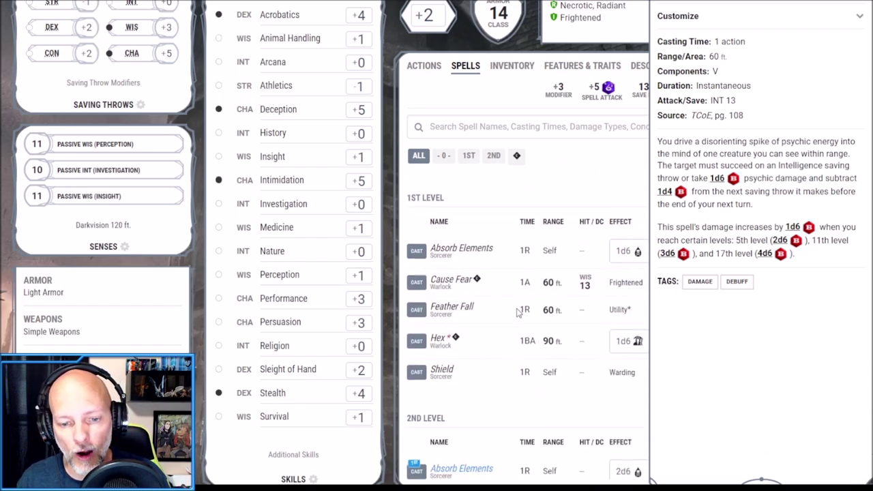
{"action": "left_click", "coordinate": [454, 281]}
{"action": "scroll", "coordinate": [593, 214], "scroll_direction": "up", "scroll_amount": 4}
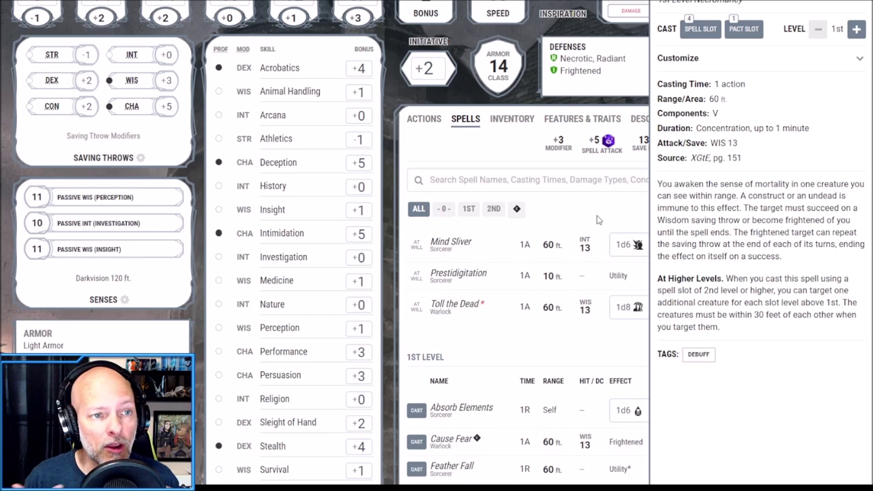
{"action": "scroll", "coordinate": [730, 230], "scroll_direction": "up", "scroll_amount": 2}
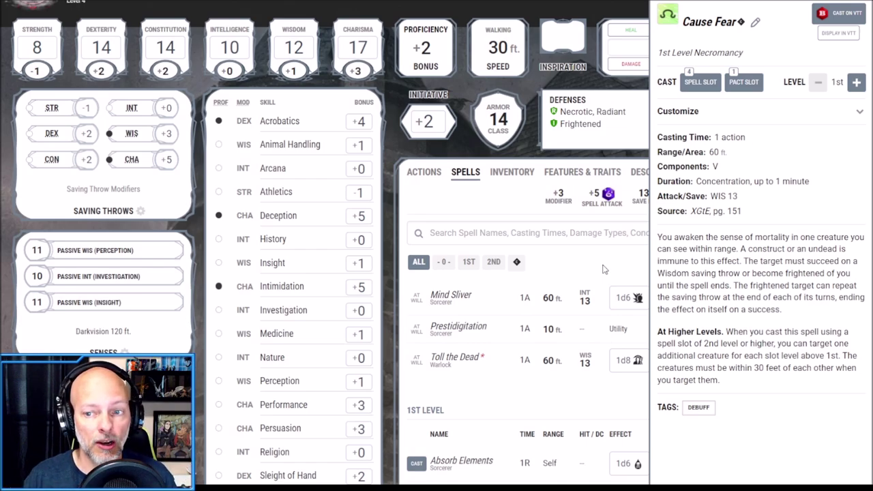
{"action": "left_click_drag", "start_coordinate": [720, 167], "coordinate": [658, 167]}
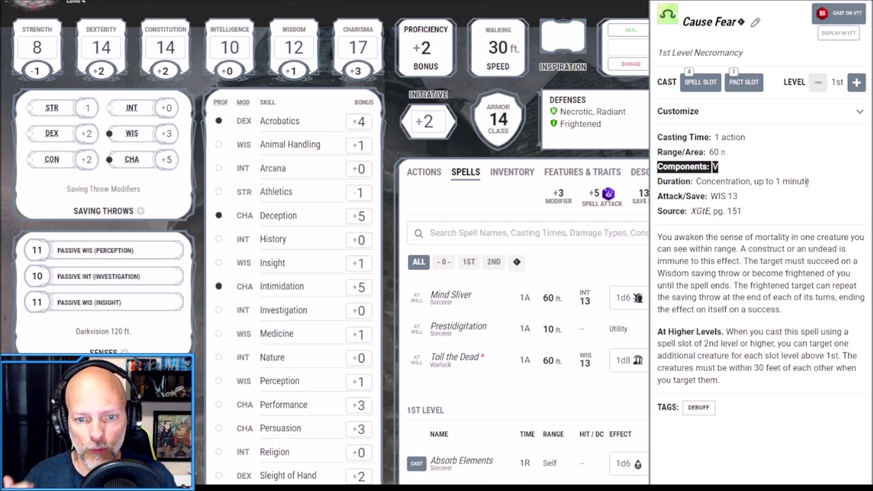
Step: Open the details of the 2nd-level spell Darkness and review its description and components
{"action": "scroll", "coordinate": [580, 280], "scroll_direction": "down", "scroll_amount": 2}
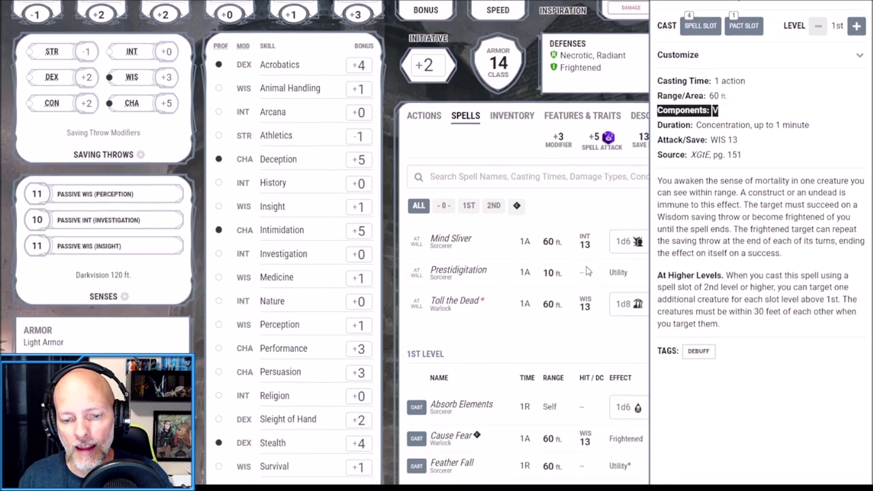
{"action": "scroll", "coordinate": [493, 360], "scroll_direction": "down", "scroll_amount": 3}
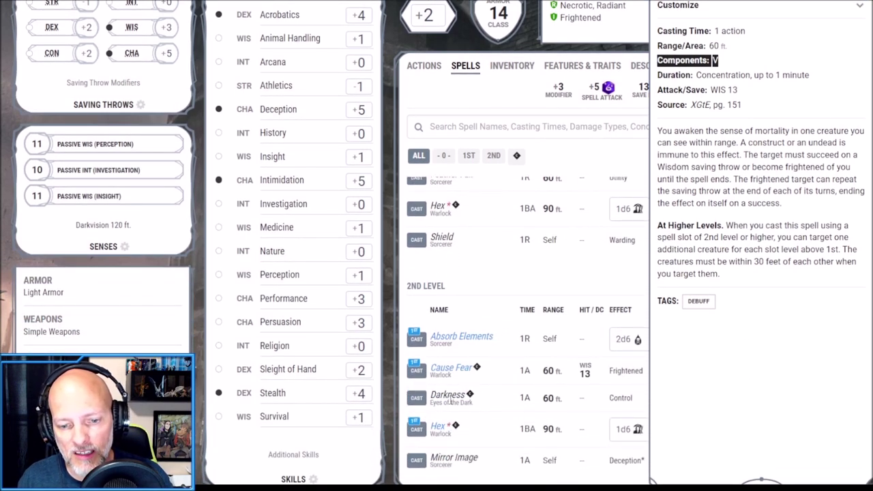
{"action": "left_click", "coordinate": [449, 395]}
{"action": "scroll", "coordinate": [697, 220], "scroll_direction": "up", "scroll_amount": 2}
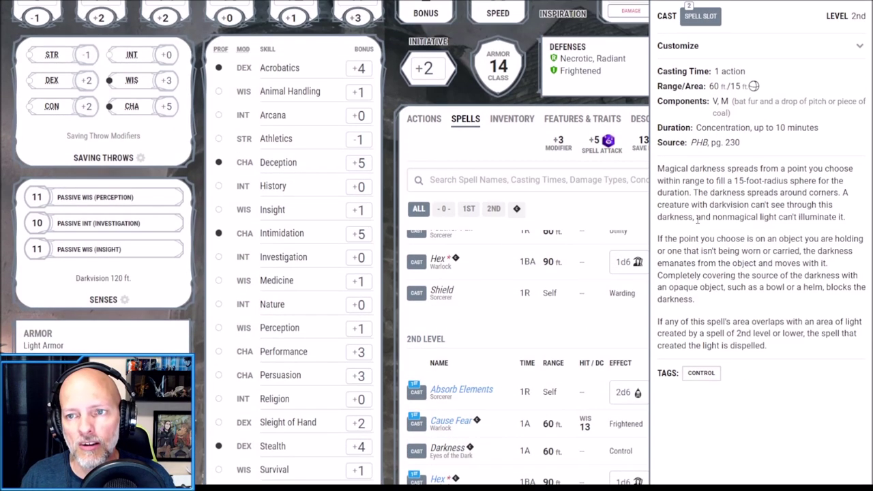
{"action": "scroll", "coordinate": [696, 219], "scroll_direction": "up", "scroll_amount": 1}
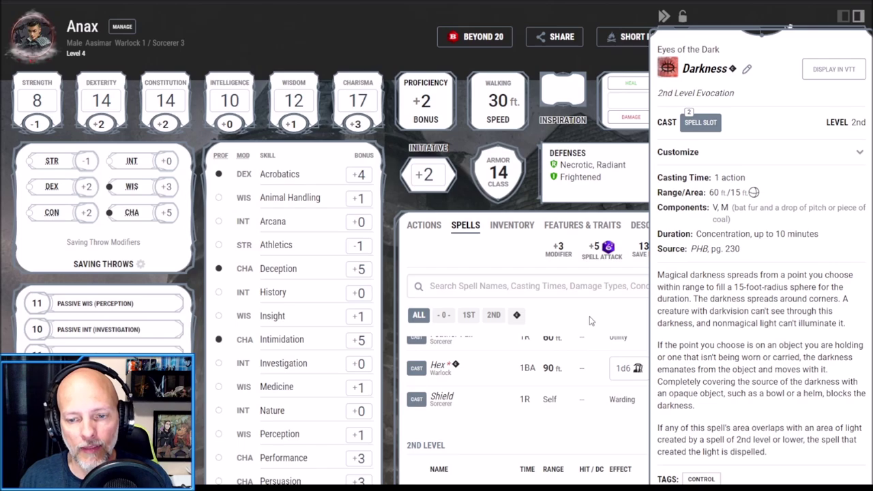
Step: Close the Darkness spell's details and compare the available 1st-level and 2nd-level spell slots
{"action": "scroll", "coordinate": [584, 310], "scroll_direction": "down", "scroll_amount": 3}
{"action": "left_click", "coordinate": [592, 346]}
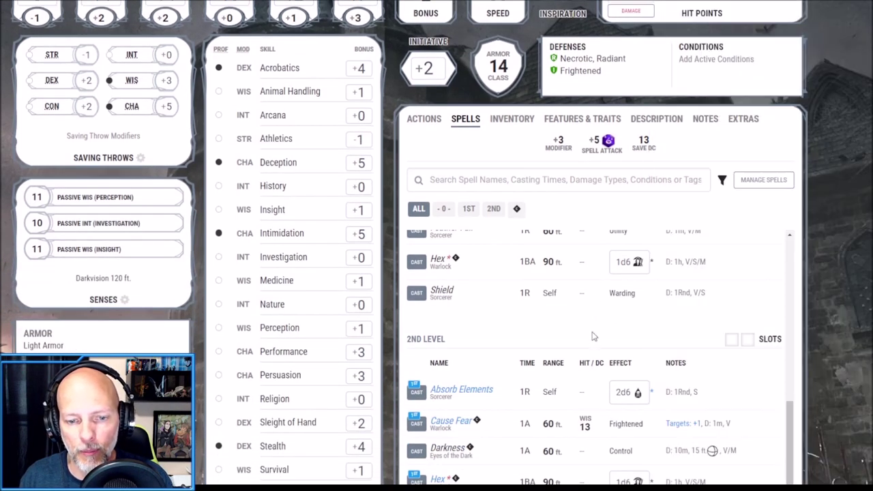
{"action": "scroll", "coordinate": [600, 327], "scroll_direction": "up", "scroll_amount": 4}
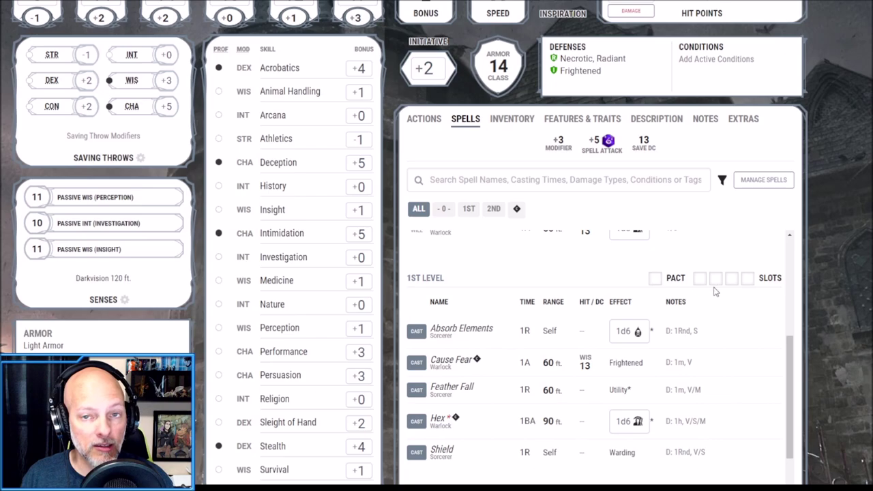
{"action": "scroll", "coordinate": [723, 291], "scroll_direction": "down", "scroll_amount": 2}
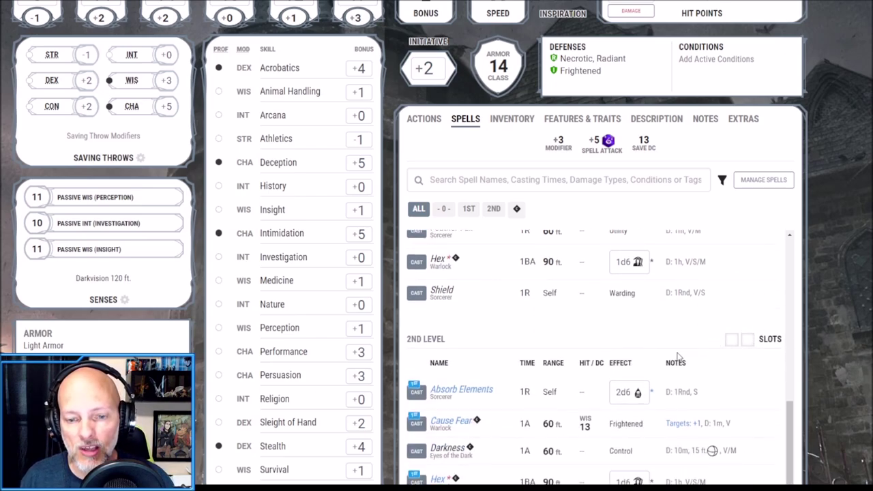
Step: Open the details of the 2nd-level spell Mirror Image and review its casting information and description
{"action": "scroll", "coordinate": [678, 356], "scroll_direction": "down", "scroll_amount": 1}
{"action": "left_click", "coordinate": [455, 459]}
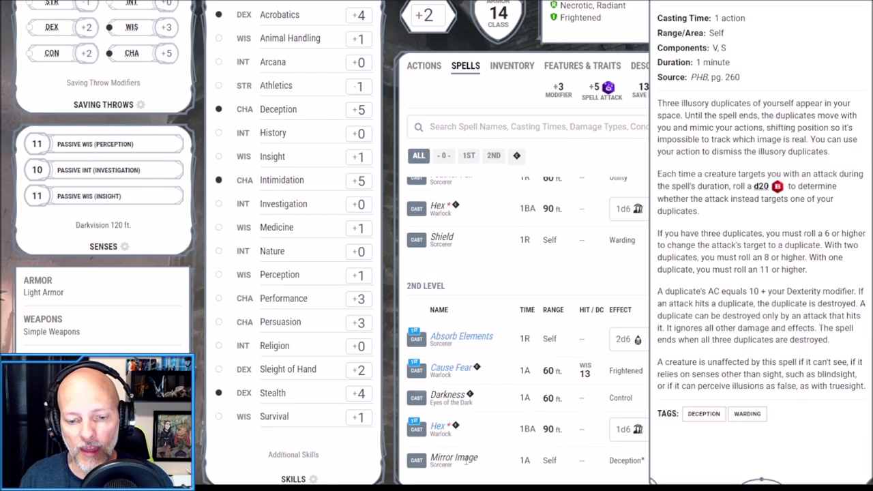
{"action": "scroll", "coordinate": [705, 229], "scroll_direction": "up", "scroll_amount": 1}
{"action": "scroll", "coordinate": [706, 229], "scroll_direction": "up", "scroll_amount": 3}
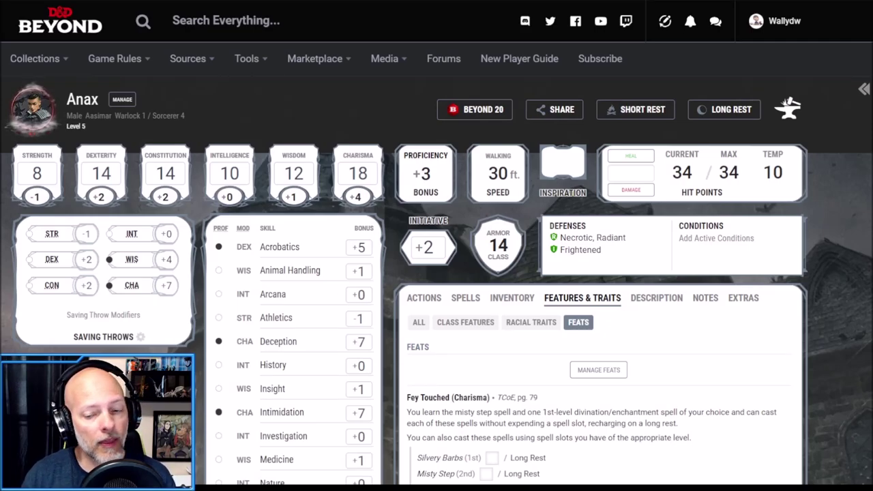
Step: Examine the Fey Touched (Charisma) feat and its granted spells on the level 5 character sheet, along with the Charisma score
{"action": "scroll", "coordinate": [437, 266], "scroll_direction": "down", "scroll_amount": 1}
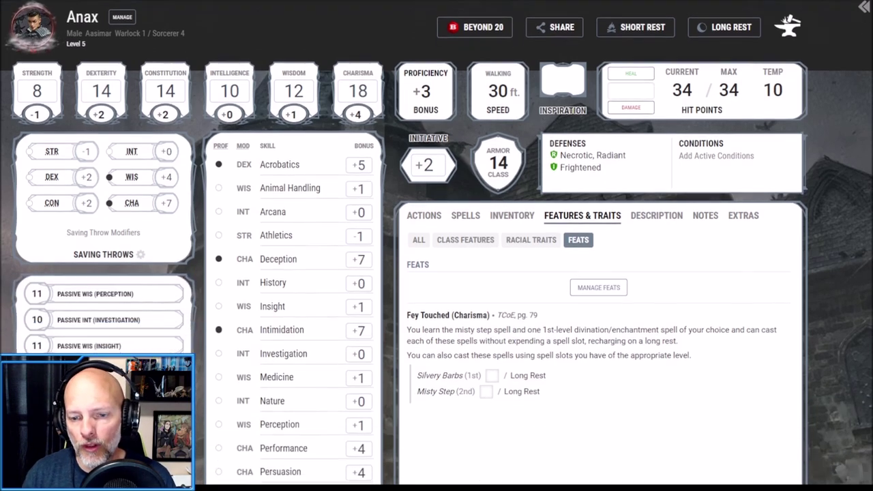
{"action": "scroll", "coordinate": [436, 245], "scroll_direction": "down", "scroll_amount": 2}
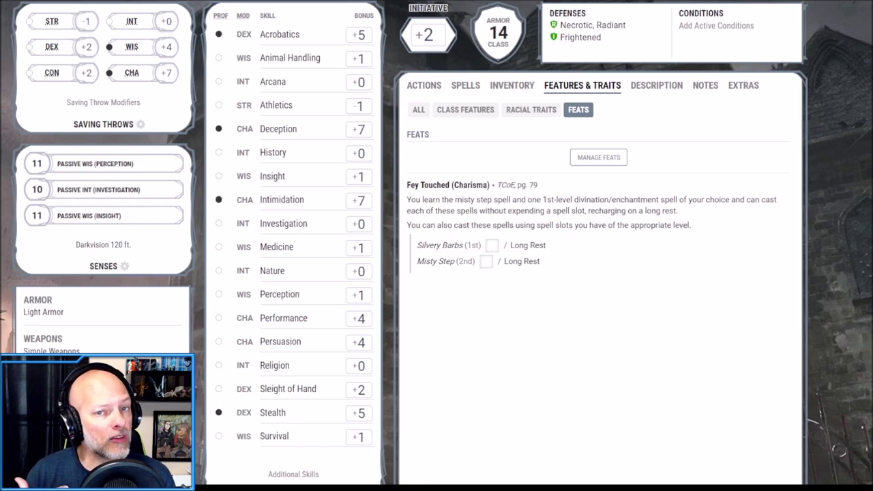
{"action": "scroll", "coordinate": [436, 245], "scroll_direction": "up", "scroll_amount": 3}
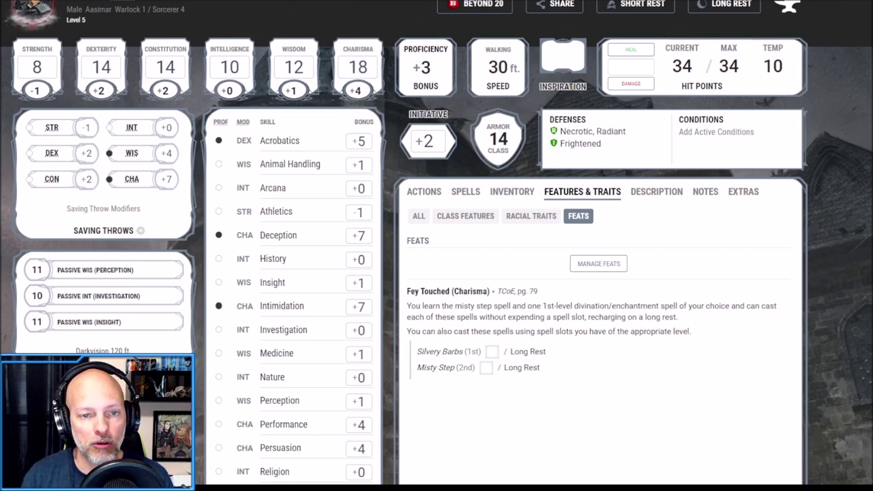
{"action": "mouse_move", "coordinate": [358, 66]}
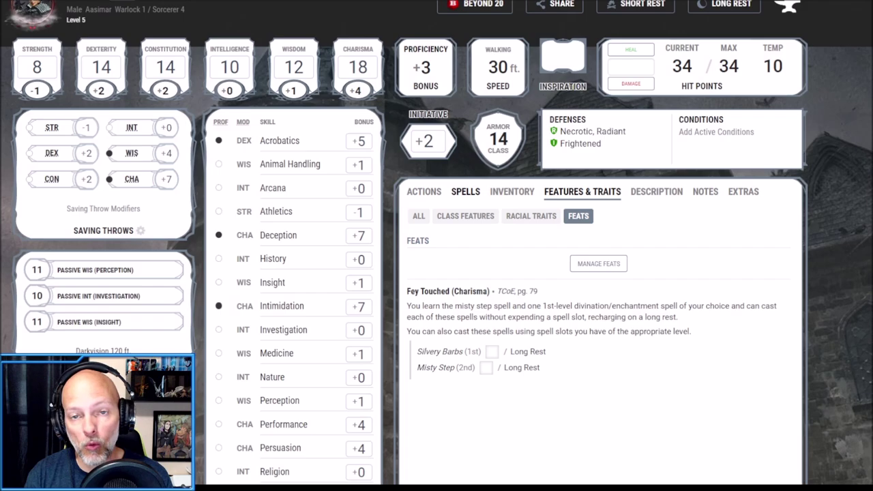
Step: Go to the level 5 character's spell list, review the details of the 1st-level spell Silvery Barbs, and close them
{"action": "left_click", "coordinate": [464, 193]}
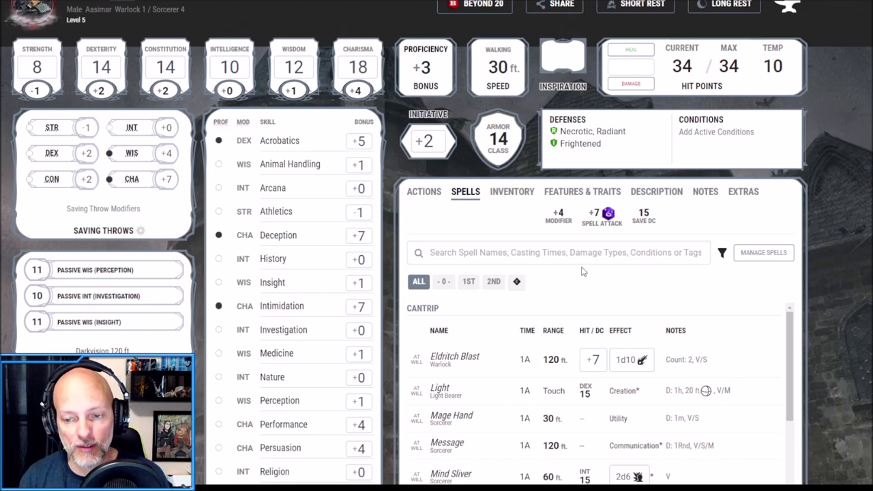
{"action": "scroll", "coordinate": [645, 351], "scroll_direction": "down", "scroll_amount": 3}
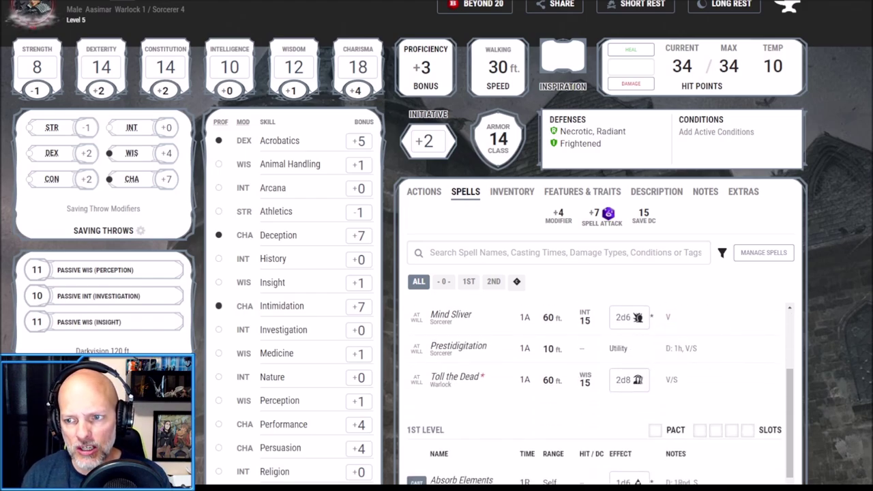
{"action": "scroll", "coordinate": [648, 371], "scroll_direction": "down", "scroll_amount": 2}
{"action": "scroll", "coordinate": [600, 321], "scroll_direction": "down", "scroll_amount": 5}
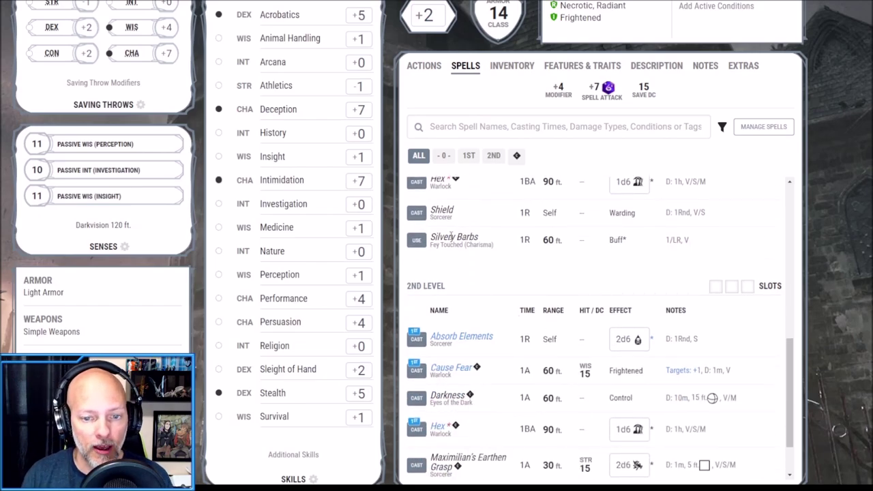
{"action": "left_click", "coordinate": [450, 237]}
{"action": "scroll", "coordinate": [715, 179], "scroll_direction": "up", "scroll_amount": 2}
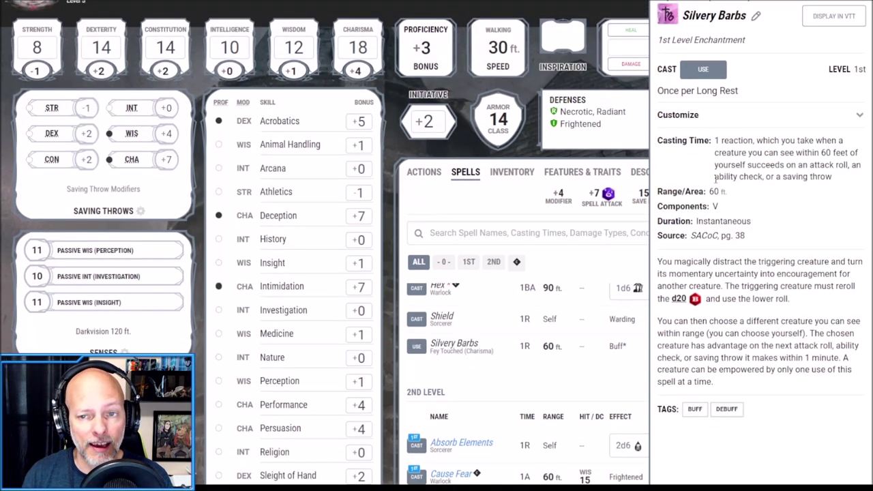
{"action": "scroll", "coordinate": [715, 179], "scroll_direction": "up", "scroll_amount": 1}
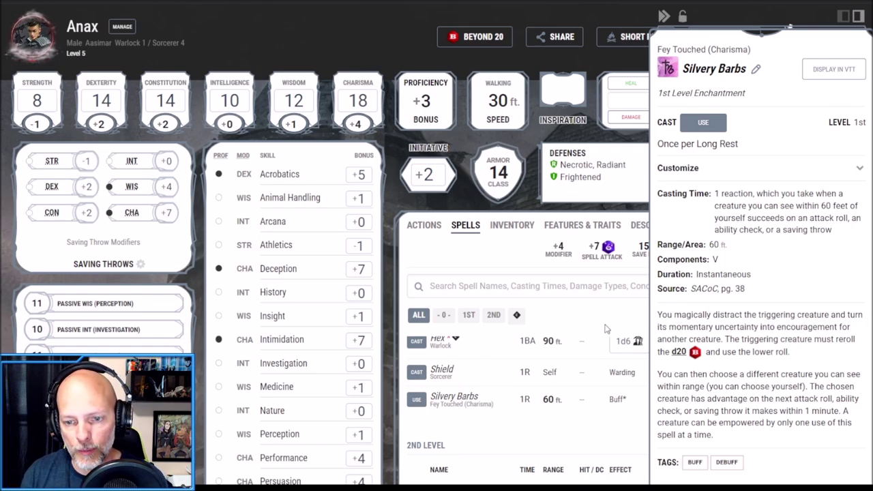
{"action": "left_click", "coordinate": [604, 325]}
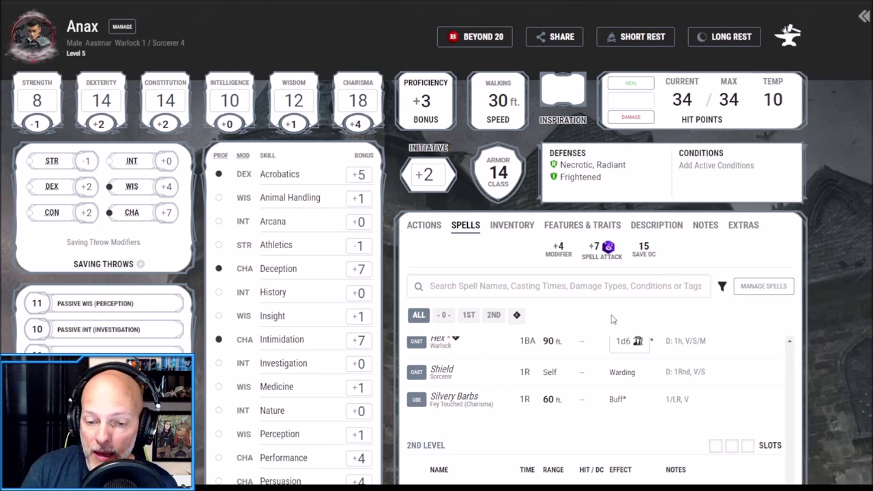
Step: Open the details of the 2nd-level spell Maximilian's Earthen Grasp and read through its components, duration, saving throw and description
{"action": "scroll", "coordinate": [437, 273], "scroll_direction": "down", "scroll_amount": 3}
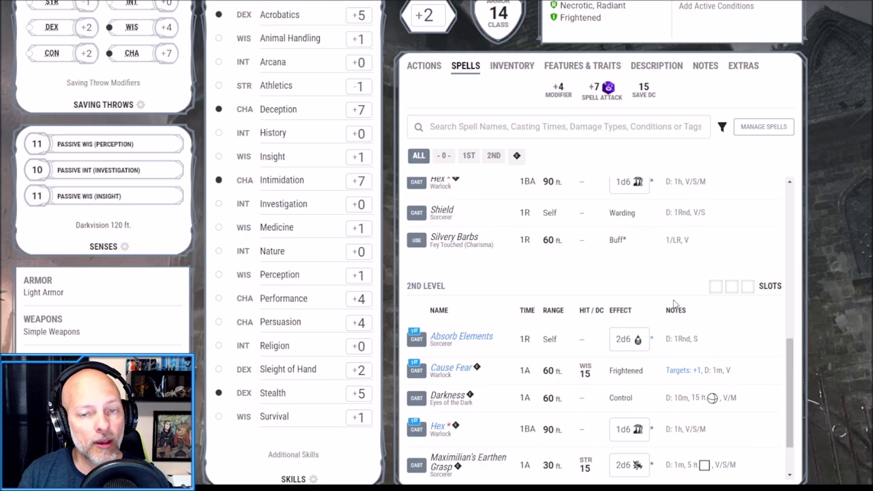
{"action": "scroll", "coordinate": [546, 362], "scroll_direction": "down", "scroll_amount": 2}
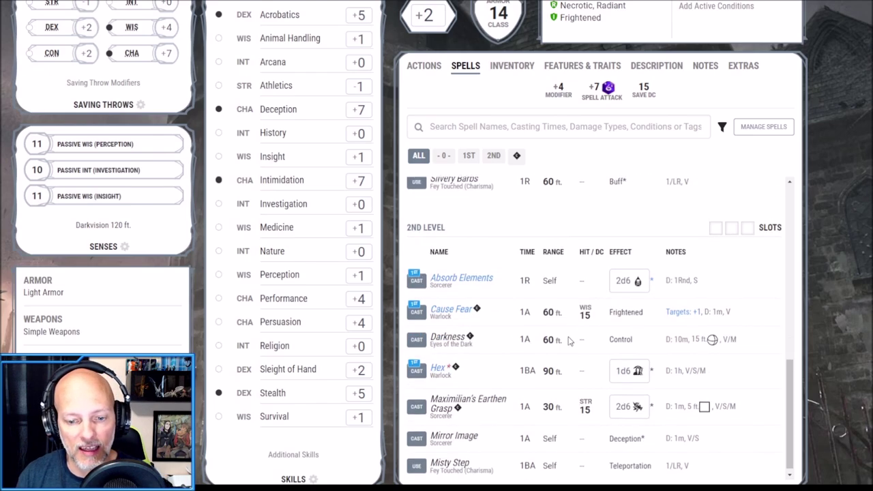
{"action": "left_click", "coordinate": [481, 397]}
{"action": "scroll", "coordinate": [669, 234], "scroll_direction": "up", "scroll_amount": 2}
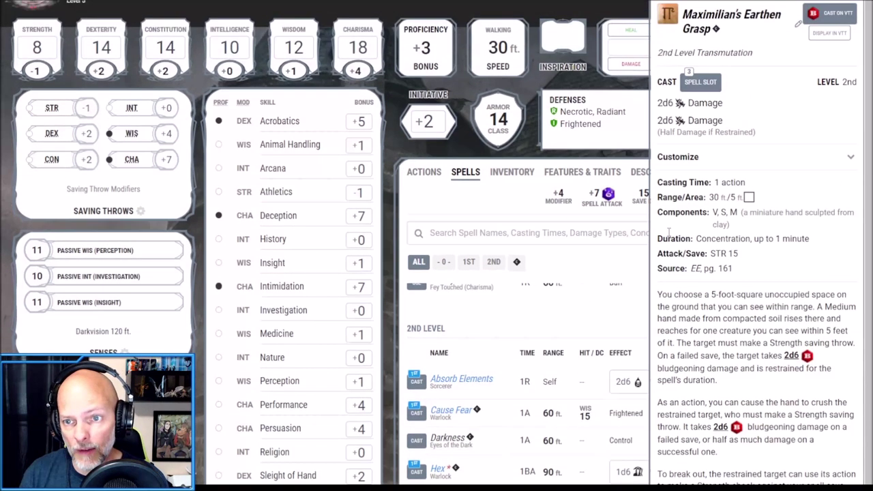
{"action": "scroll", "coordinate": [668, 234], "scroll_direction": "up", "scroll_amount": 1}
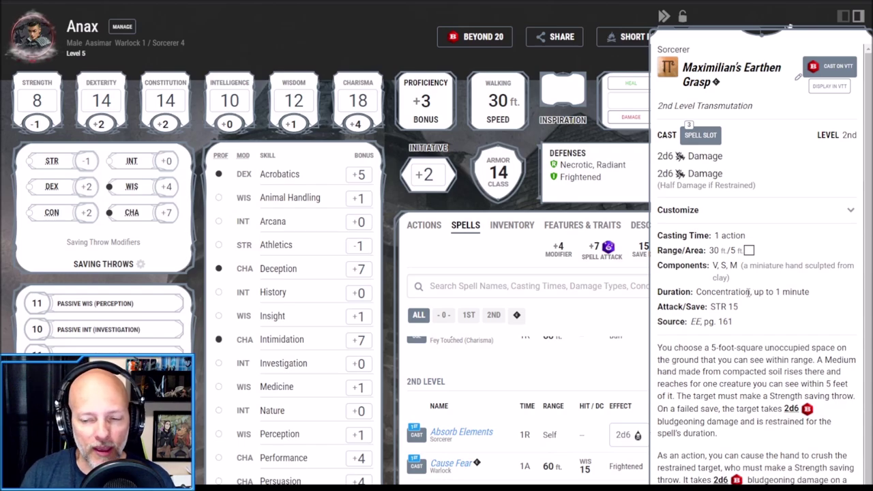
{"action": "scroll", "coordinate": [769, 334], "scroll_direction": "down", "scroll_amount": 1}
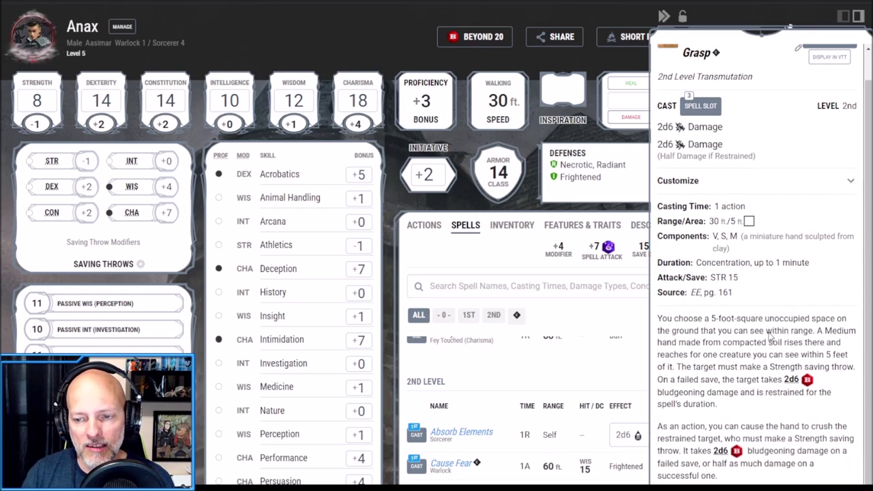
{"action": "scroll", "coordinate": [769, 334], "scroll_direction": "down", "scroll_amount": 3}
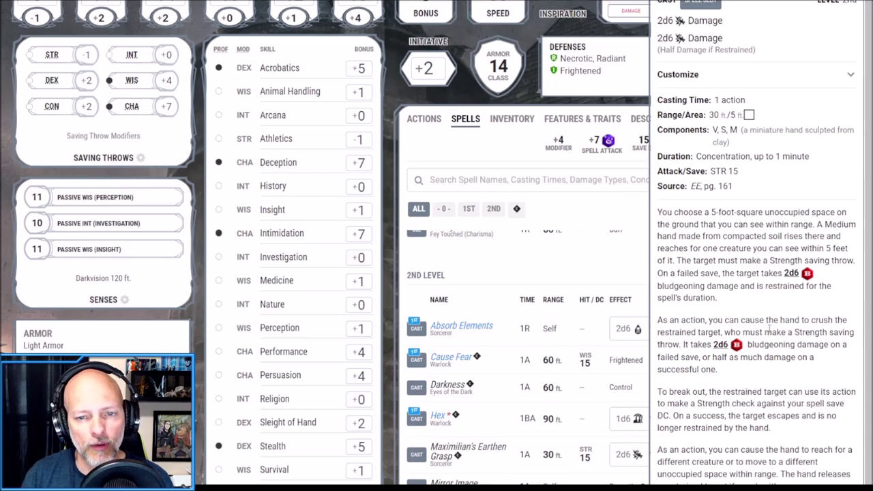
{"action": "scroll", "coordinate": [770, 327], "scroll_direction": "up", "scroll_amount": 1}
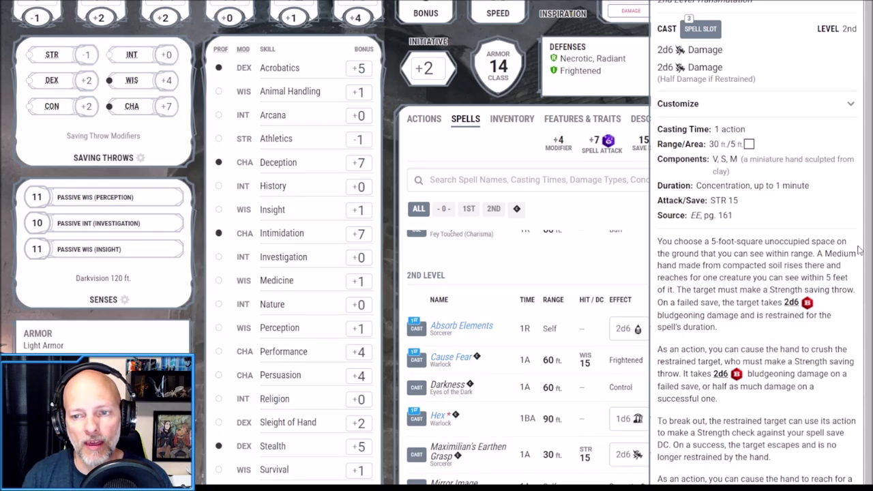
{"action": "scroll", "coordinate": [740, 234], "scroll_direction": "up", "scroll_amount": 3}
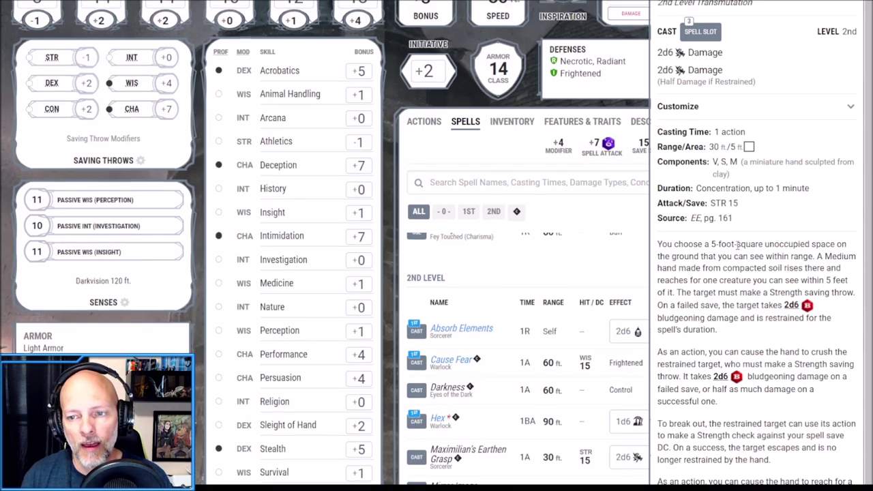
{"action": "scroll", "coordinate": [766, 257], "scroll_direction": "down", "scroll_amount": 1}
{"action": "scroll", "coordinate": [765, 257], "scroll_direction": "down", "scroll_amount": 1}
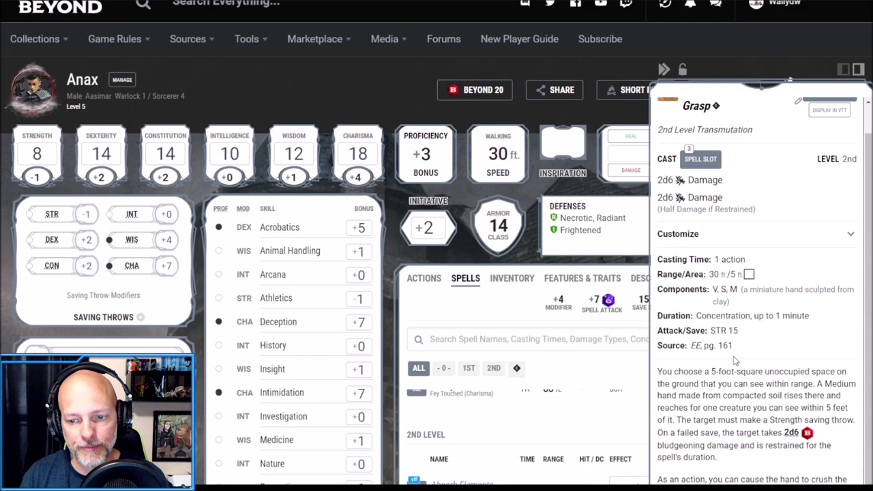
{"action": "scroll", "coordinate": [762, 257], "scroll_direction": "down", "scroll_amount": 2}
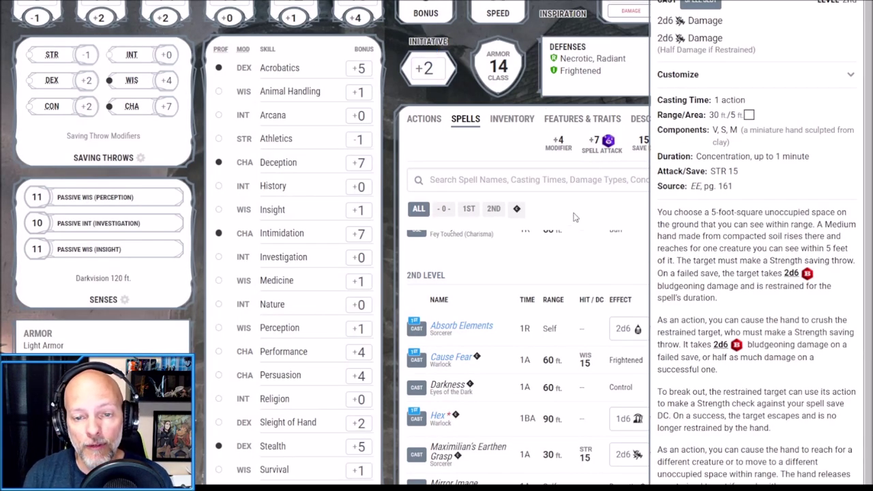
Step: Return to the cantrips in the spell list and review the details of Eldritch Blast
{"action": "scroll", "coordinate": [496, 319], "scroll_direction": "up", "scroll_amount": 5}
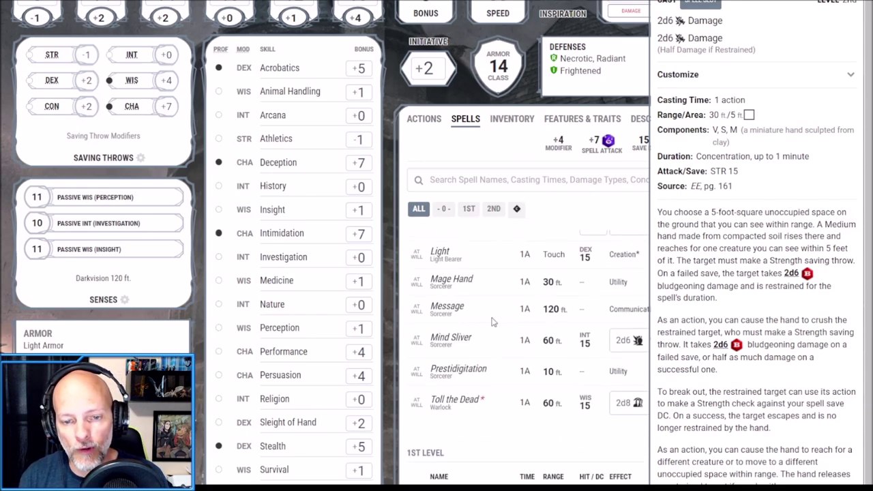
{"action": "scroll", "coordinate": [471, 354], "scroll_direction": "up", "scroll_amount": 2}
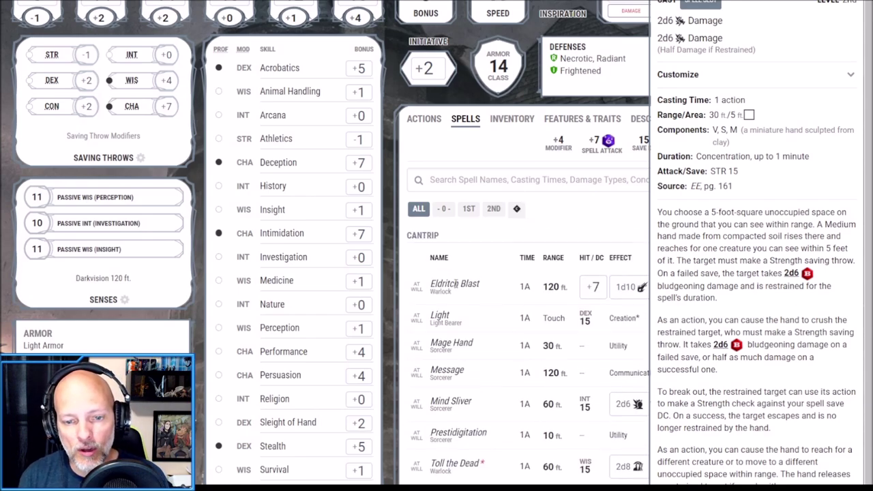
{"action": "left_click", "coordinate": [455, 284]}
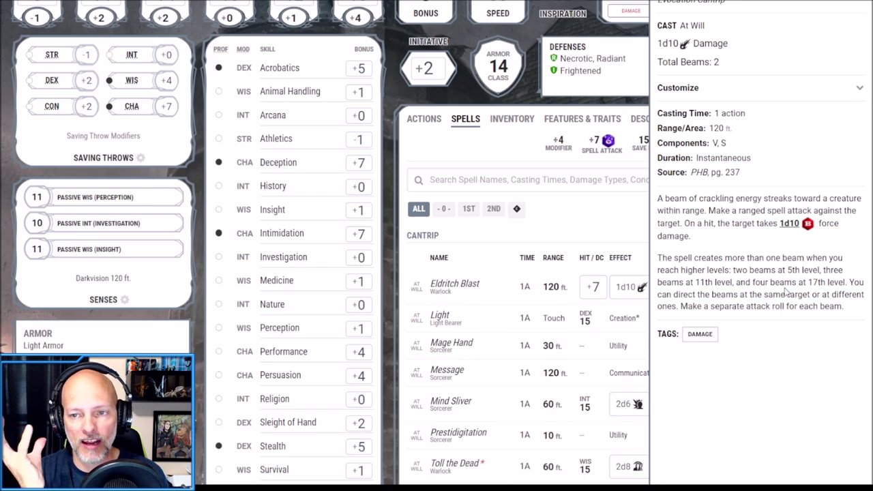
{"action": "scroll", "coordinate": [780, 211], "scroll_direction": "up", "scroll_amount": 3}
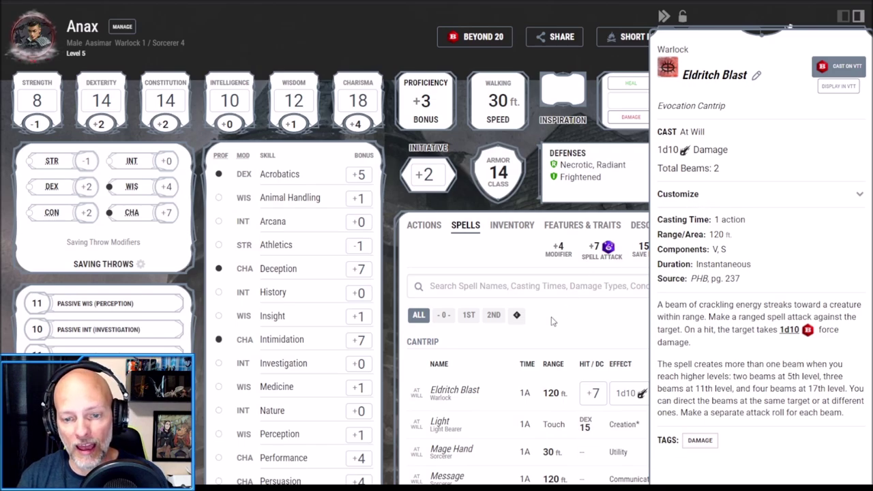
Step: Reopen Maximilian's Earthen Grasp from the 2nd-level spells and examine the rest of its description
{"action": "scroll", "coordinate": [579, 329], "scroll_direction": "down", "scroll_amount": 2}
{"action": "scroll", "coordinate": [579, 328], "scroll_direction": "down", "scroll_amount": 5}
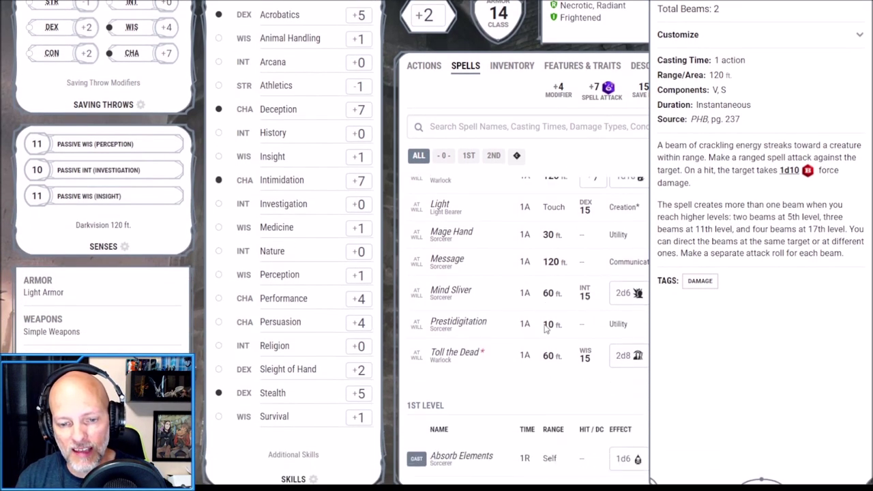
{"action": "scroll", "coordinate": [511, 323], "scroll_direction": "down", "scroll_amount": 3}
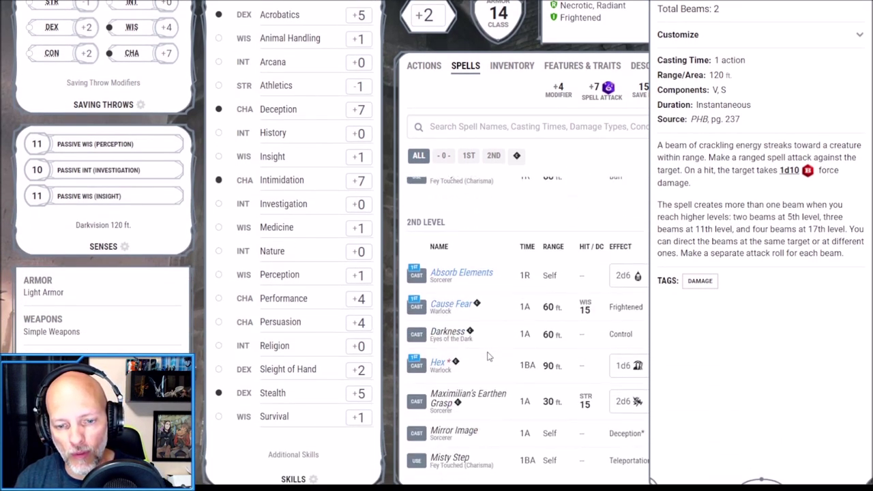
{"action": "left_click", "coordinate": [468, 398]}
{"action": "scroll", "coordinate": [651, 271], "scroll_direction": "down", "scroll_amount": 1}
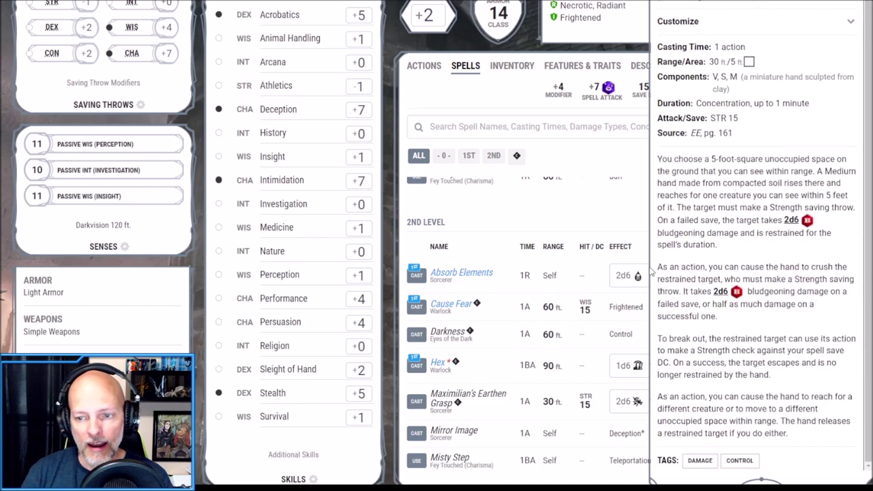